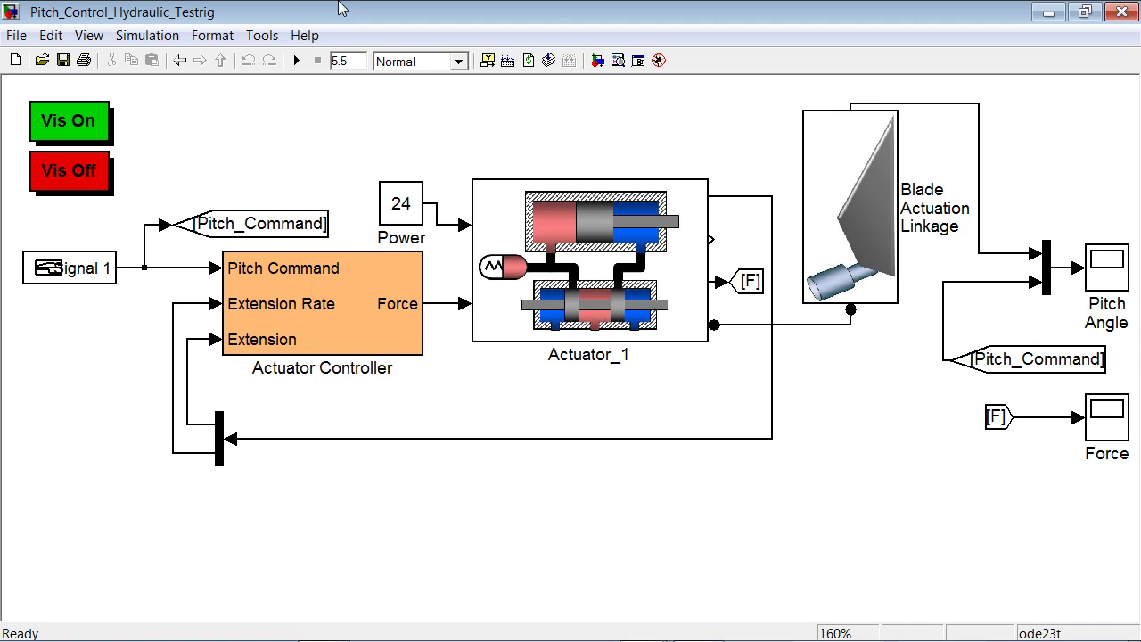
Inspect the Actuator_1 and Blade Actuation Linkage subsystems, returning to the top-level model each time
{"action": "double_click", "coordinate": [529, 219]}
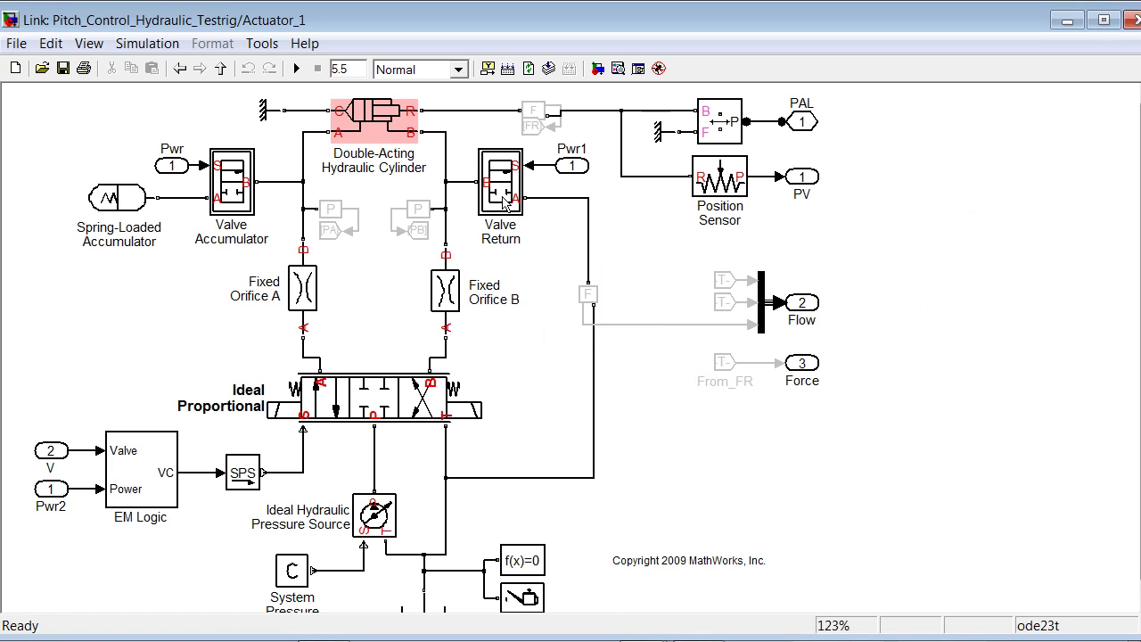
{"action": "left_click", "coordinate": [221, 70]}
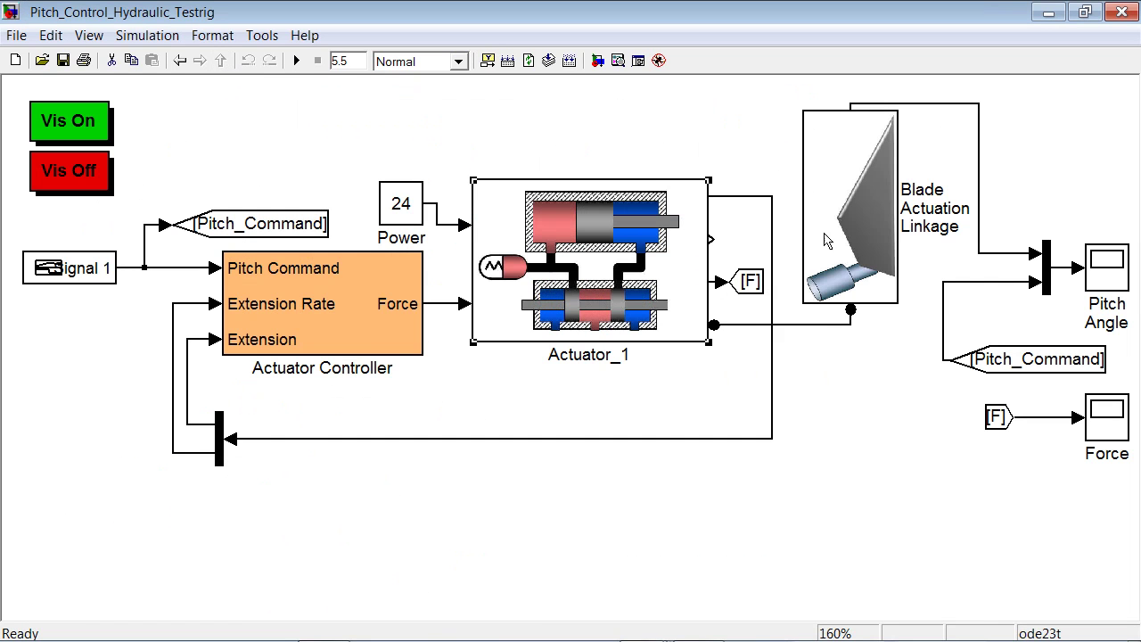
{"action": "double_click", "coordinate": [852, 254]}
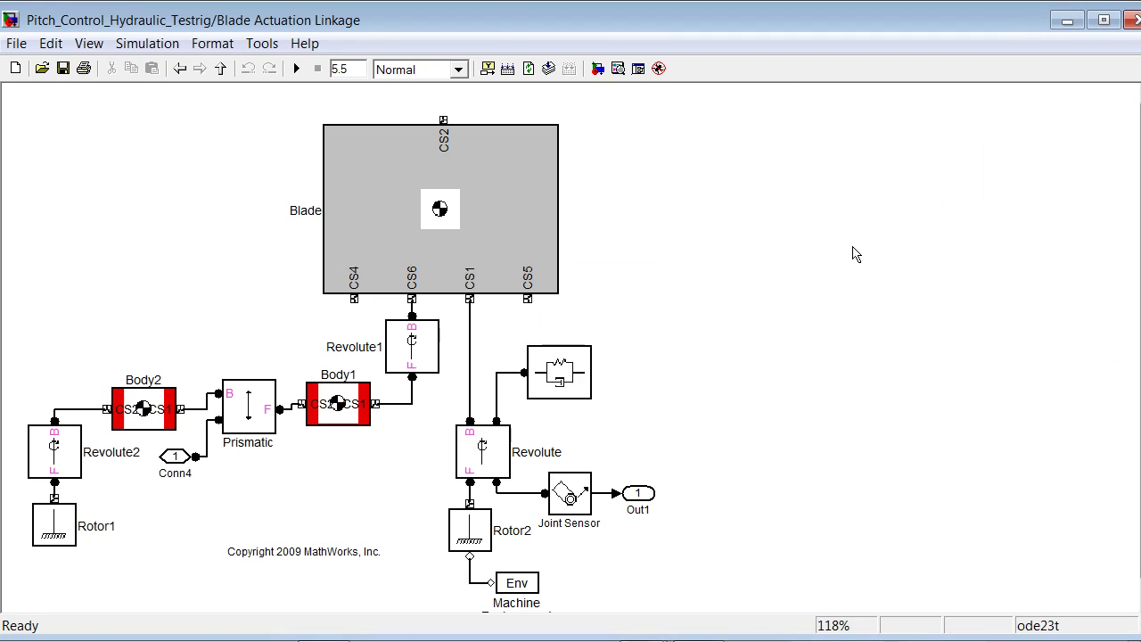
{"action": "left_click", "coordinate": [221, 68]}
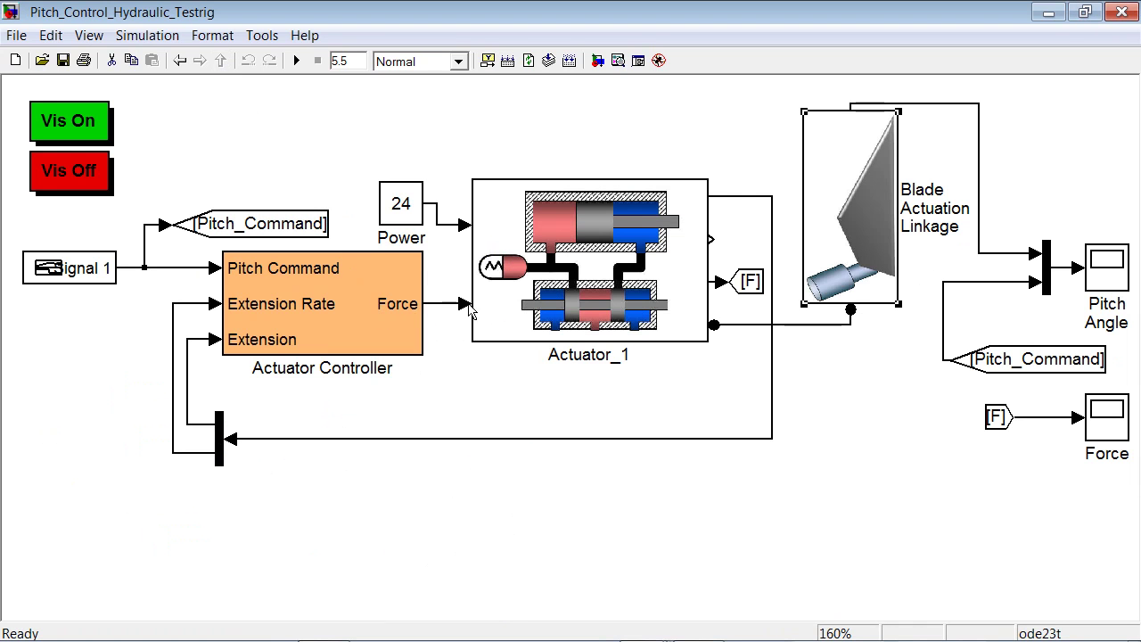
Inspect the Actuator Controller subsystem, then run the simulation with the blade animated in the 3-D viewer
{"action": "double_click", "coordinate": [372, 309]}
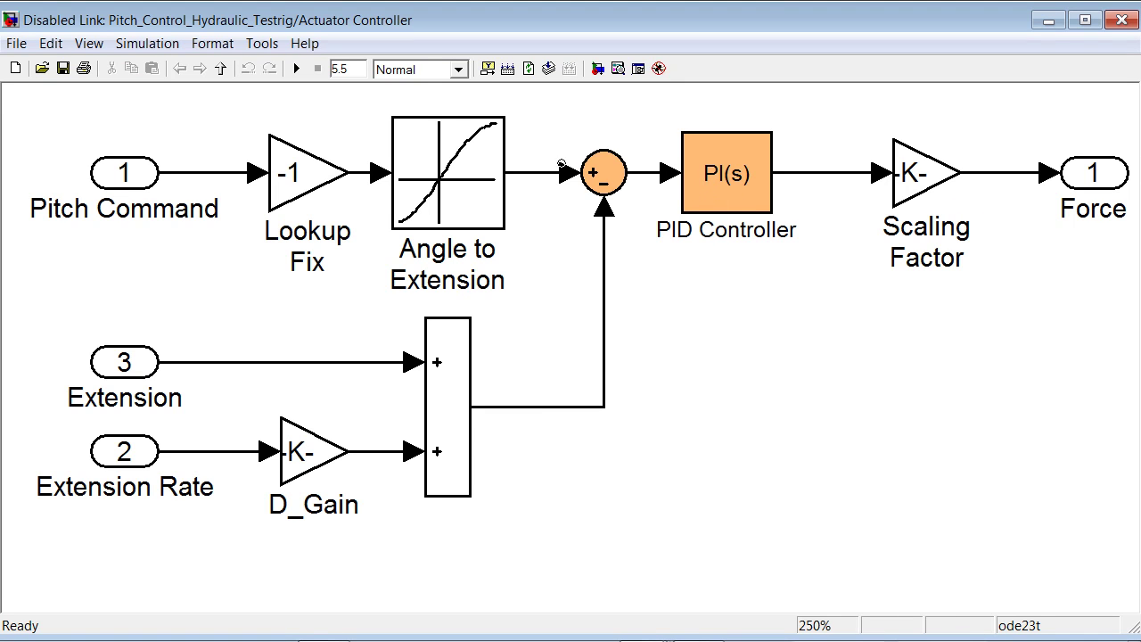
{"action": "left_click", "coordinate": [221, 68]}
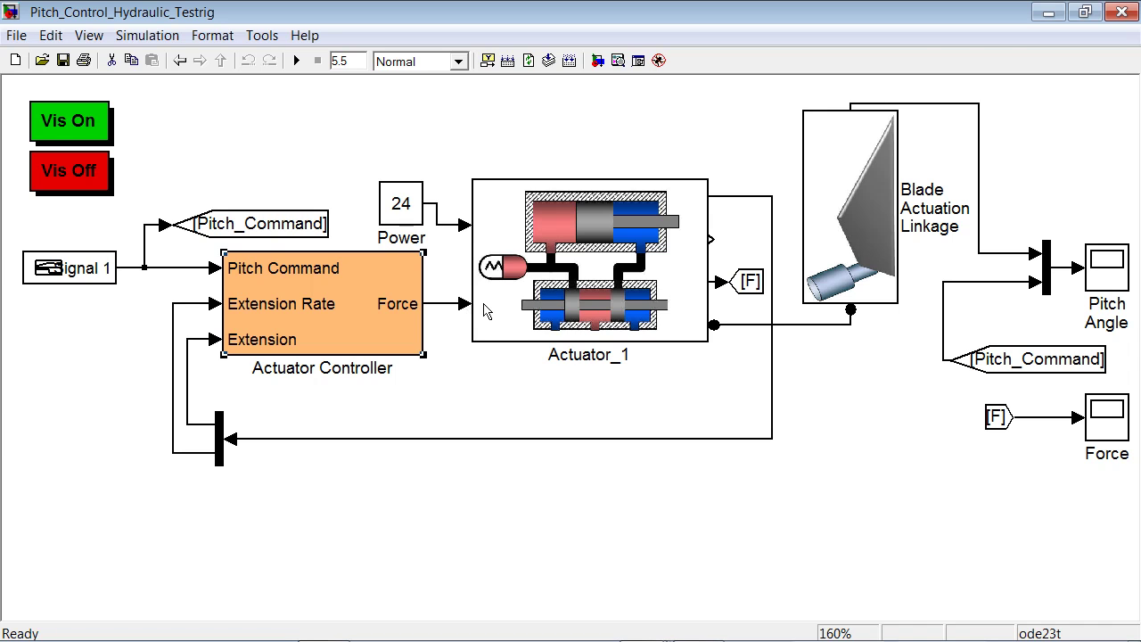
{"action": "left_click", "coordinate": [1084, 12]}
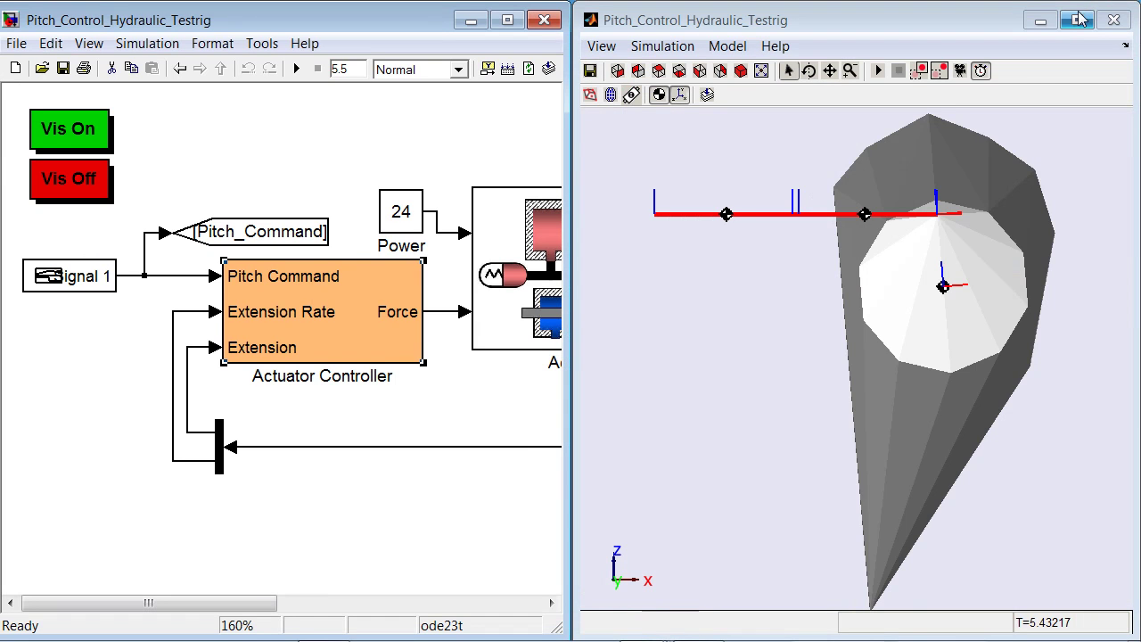
{"action": "left_click", "coordinate": [877, 70]}
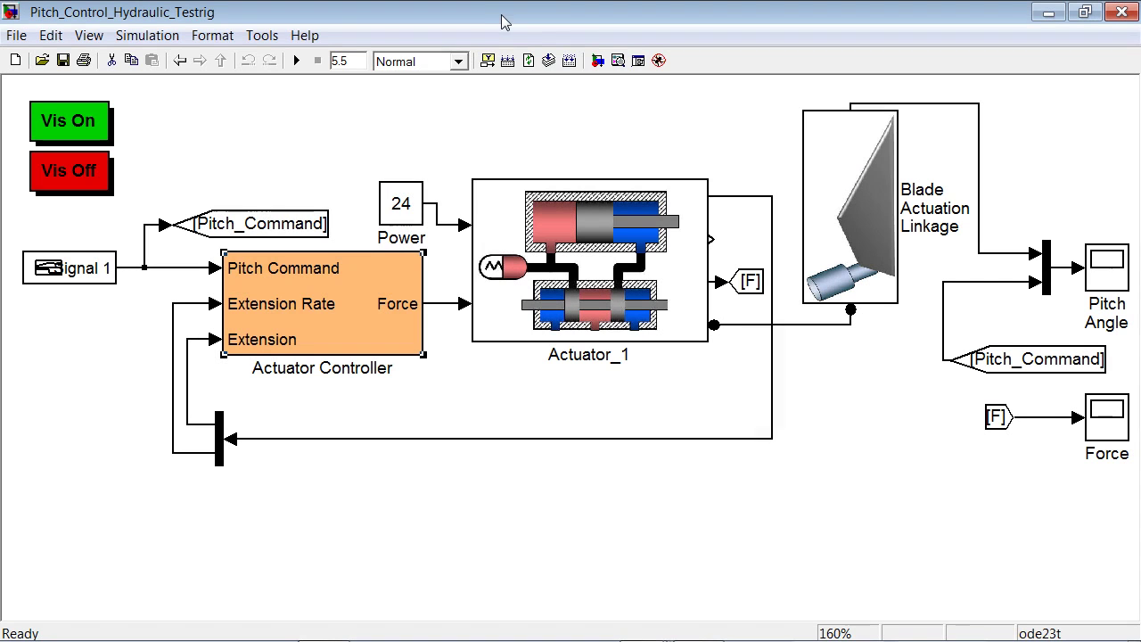
Launch Response Optimization and create design variable set DesignVars with Pitch_Ki and Pitch_Kp
{"action": "left_click", "coordinate": [262, 36]}
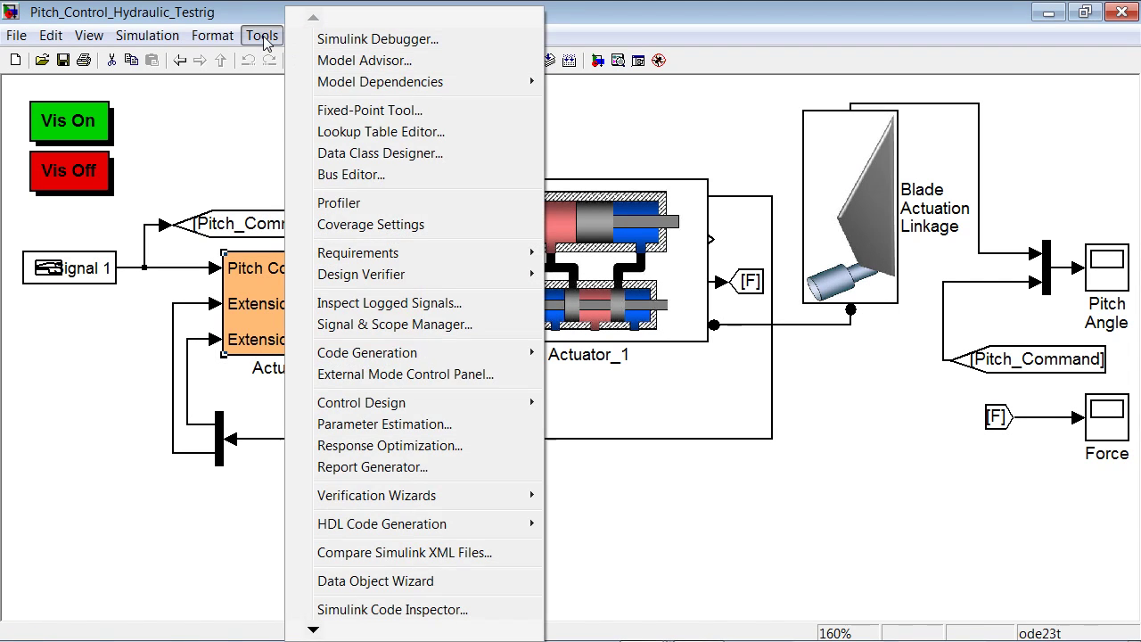
{"action": "left_click", "coordinate": [338, 445]}
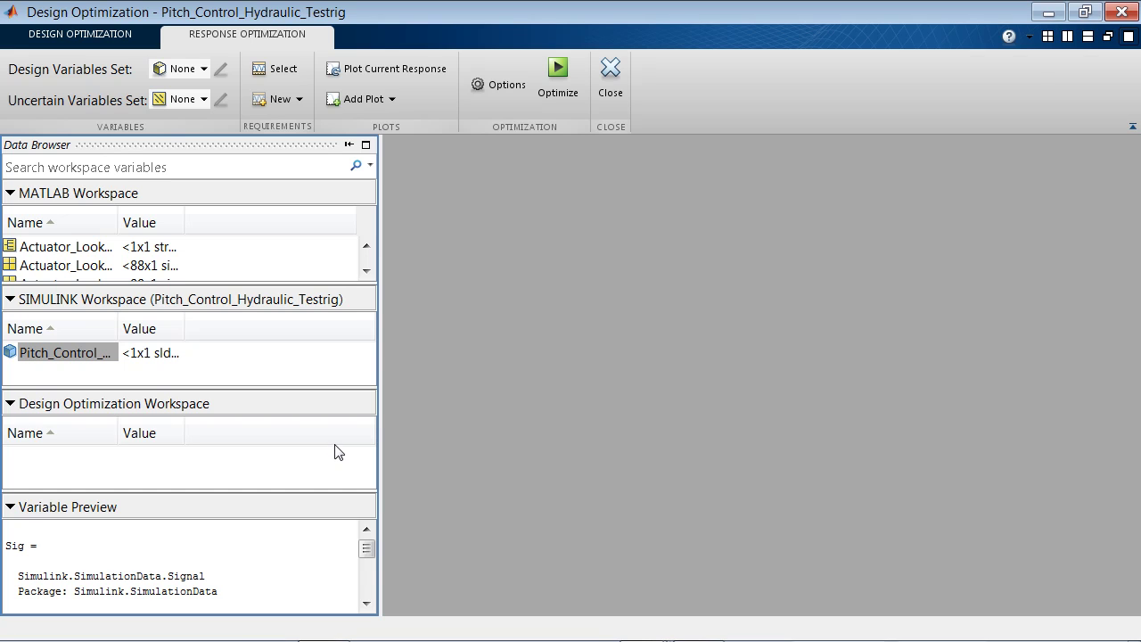
{"action": "left_click", "coordinate": [204, 70]}
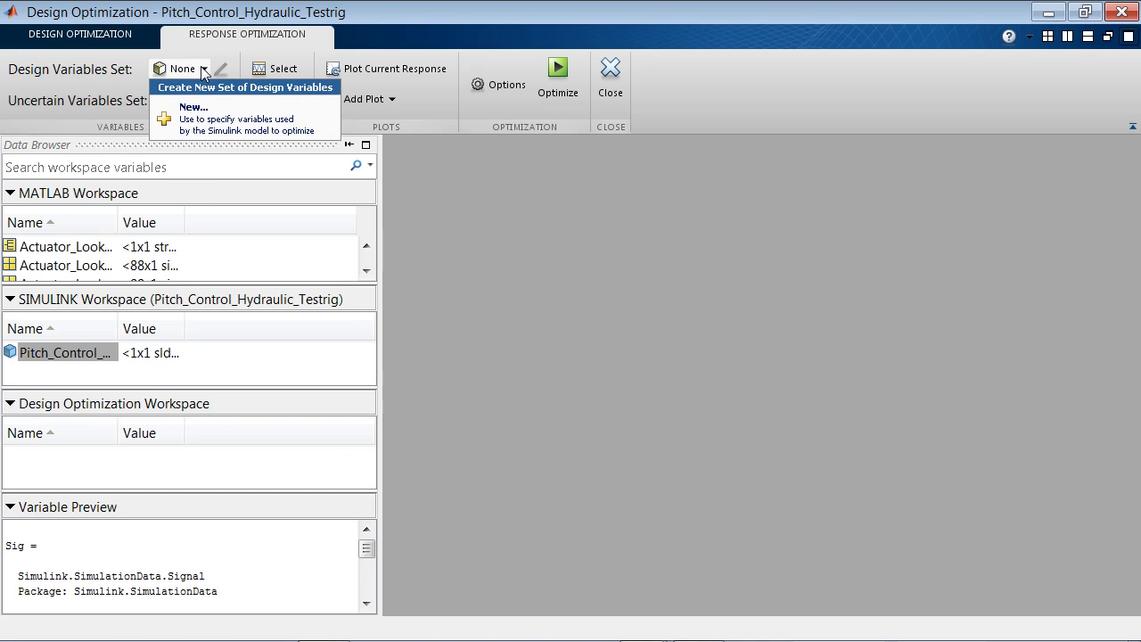
{"action": "left_click", "coordinate": [203, 116]}
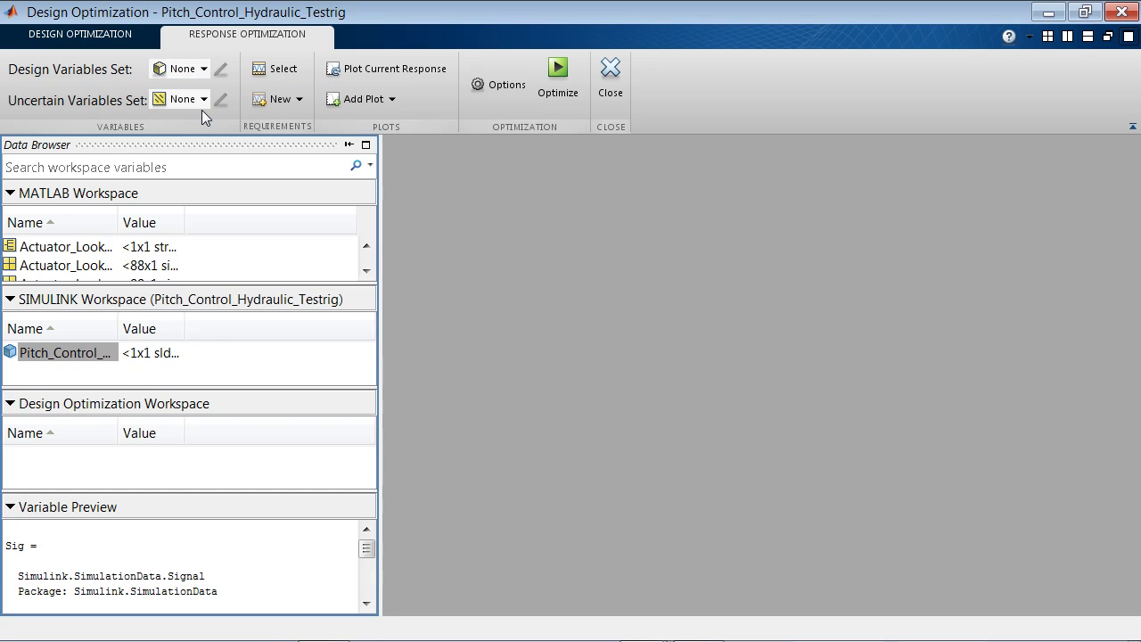
{"action": "left_click", "coordinate": [684, 192]}
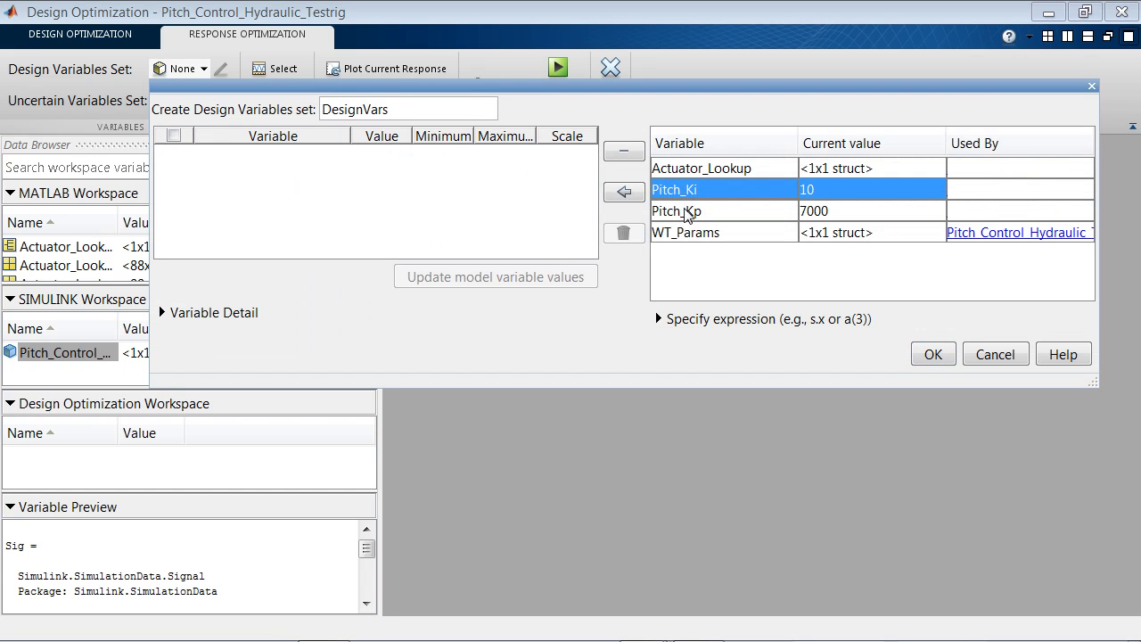
{"action": "left_click", "coordinate": [688, 214], "text": "ctrl"}
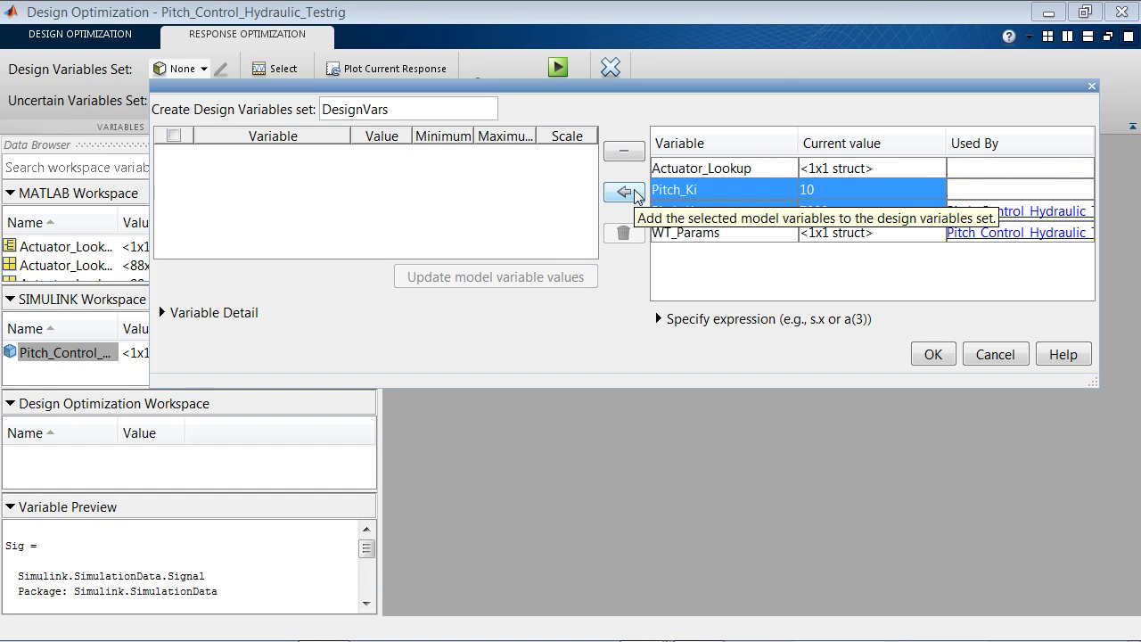
{"action": "left_click", "coordinate": [624, 193]}
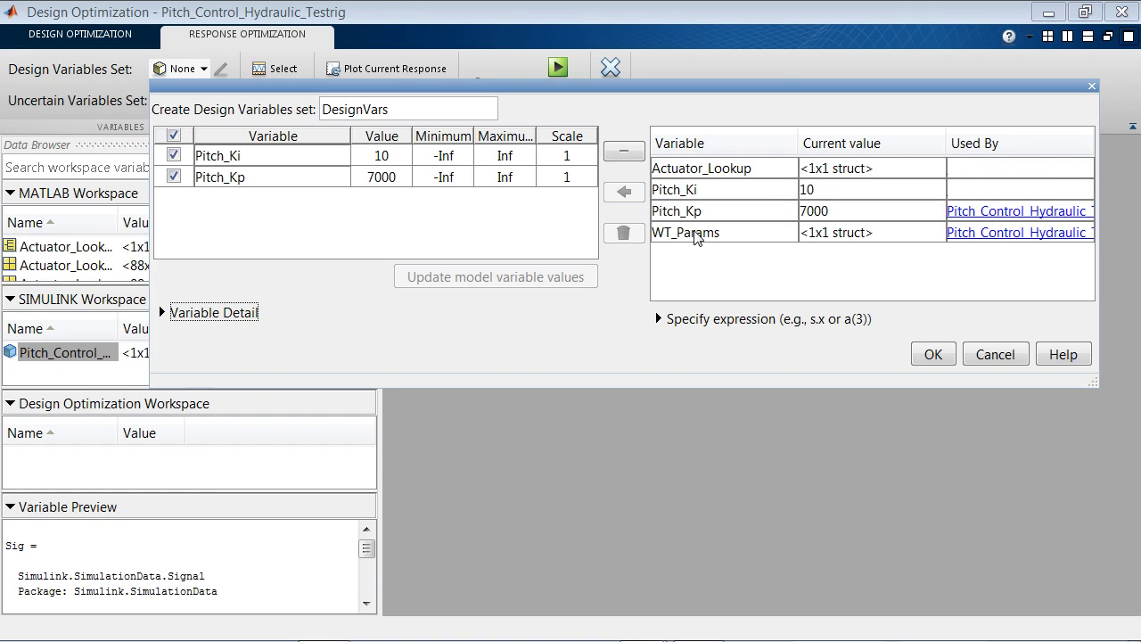
{"action": "left_click", "coordinate": [931, 355]}
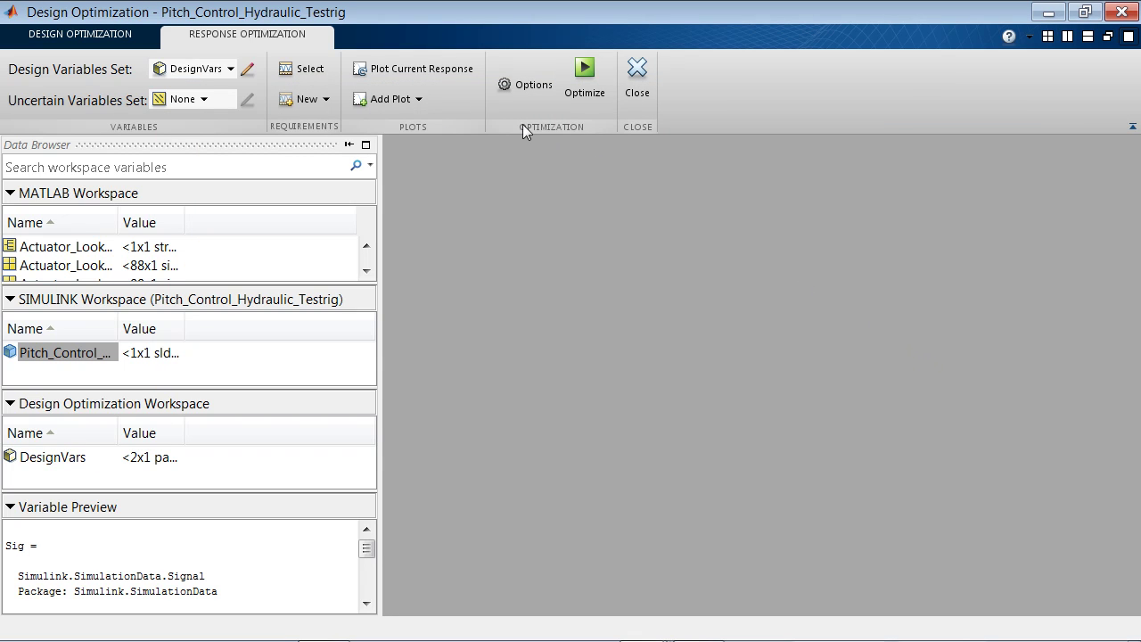
Create a new signal set Sig that logs the Blade Actuation Linkage:1 output
{"action": "left_click", "coordinate": [326, 100]}
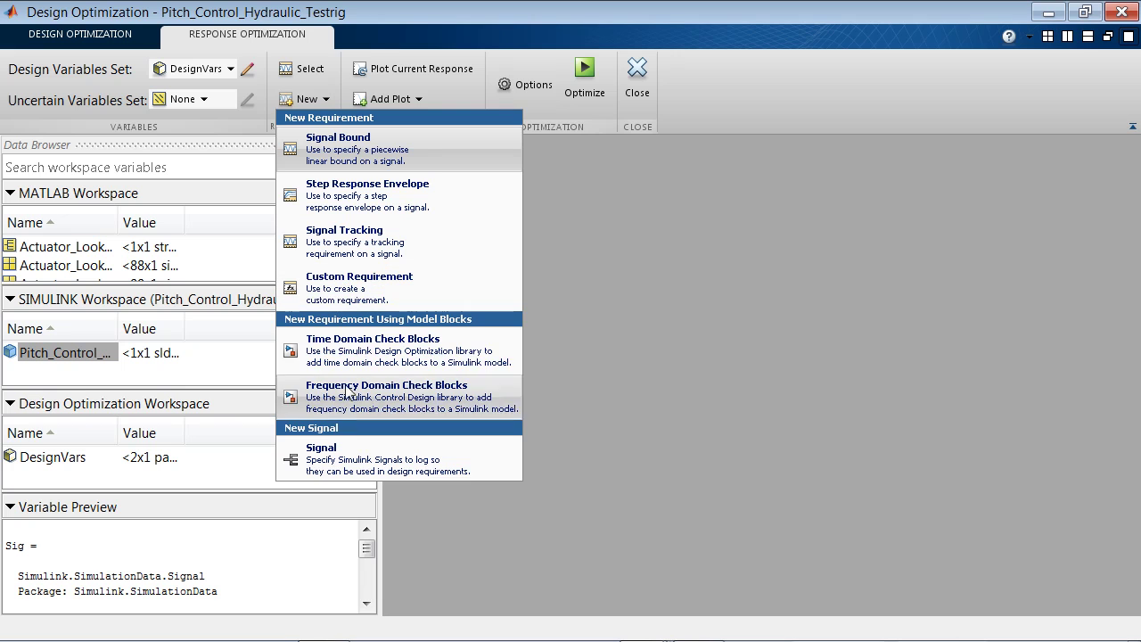
{"action": "left_click", "coordinate": [346, 450]}
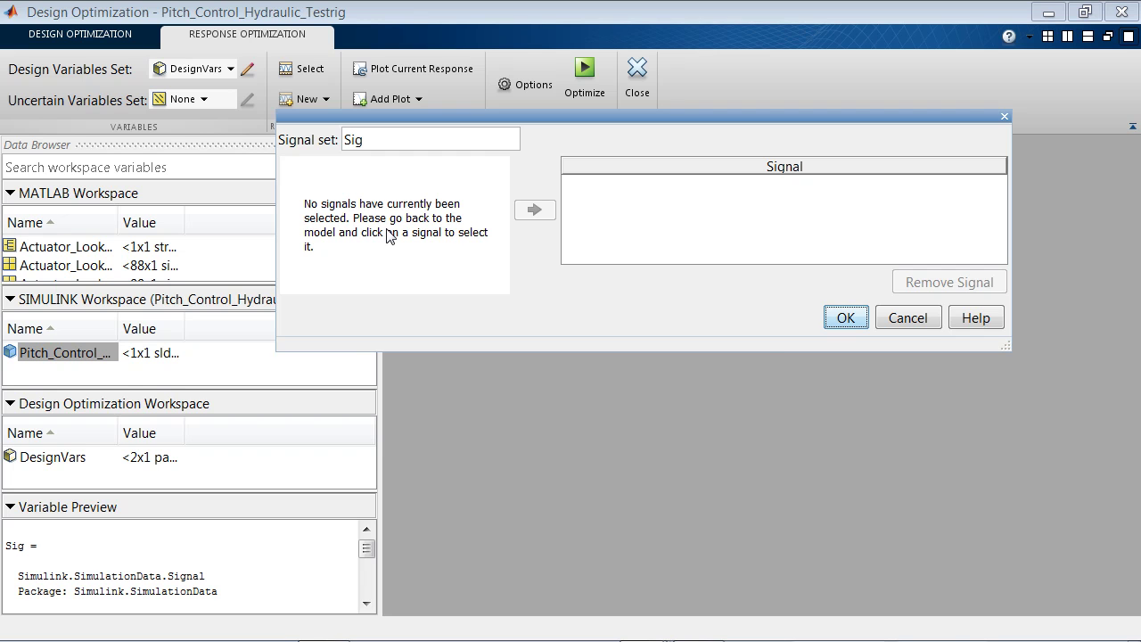
{"action": "key", "text": "alt+Tab"}
{"action": "key", "text": "alt+Tab"}
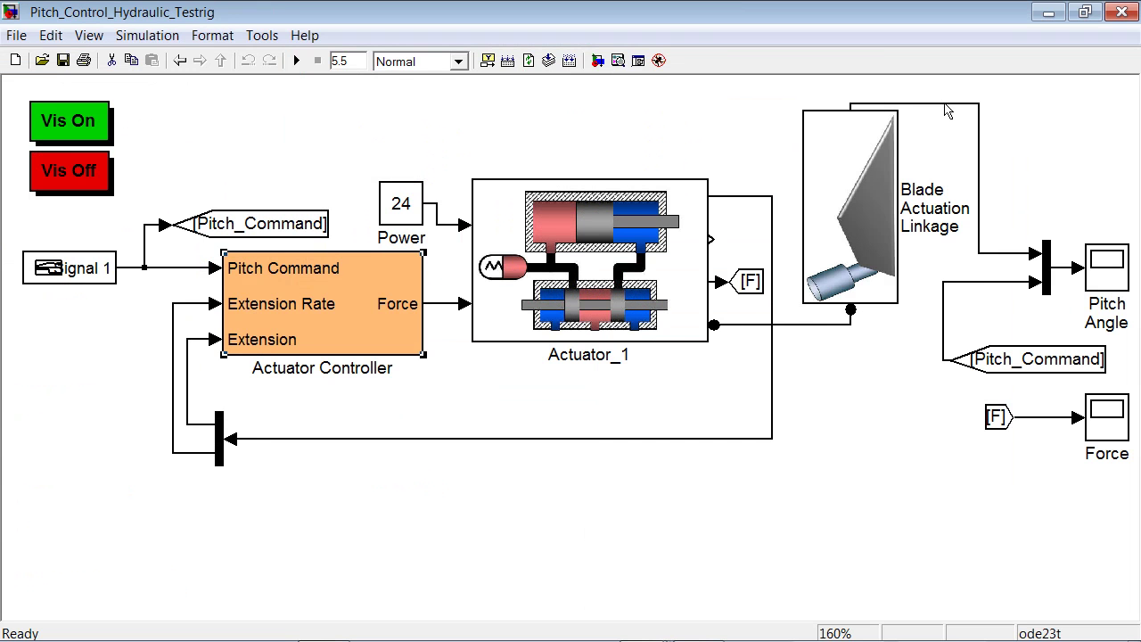
{"action": "left_click", "coordinate": [946, 106]}
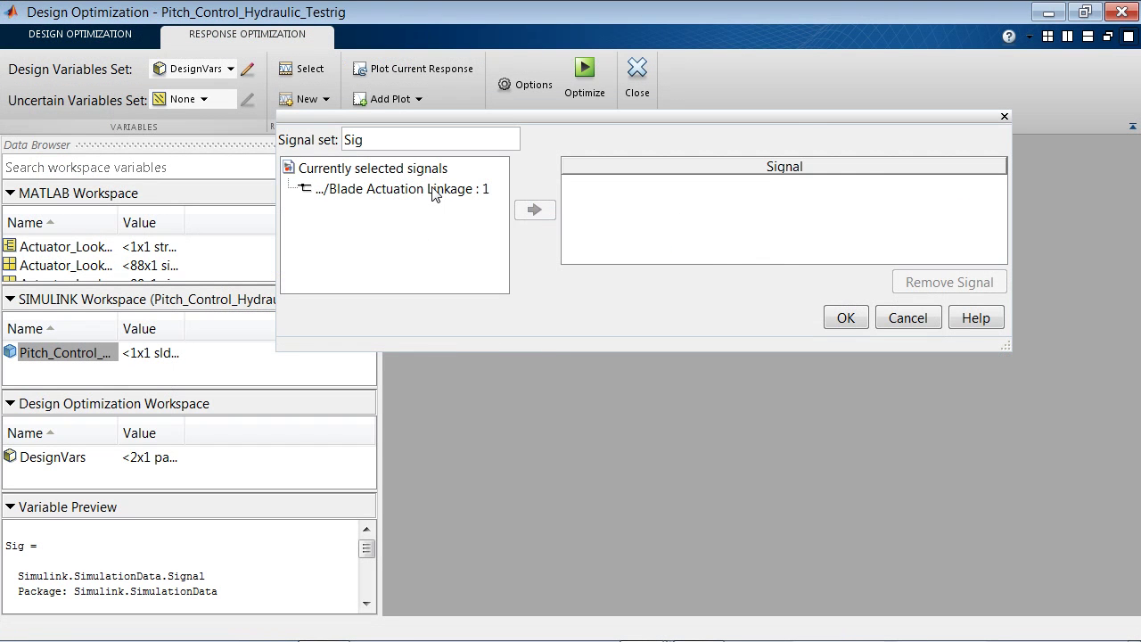
{"action": "left_click", "coordinate": [434, 191]}
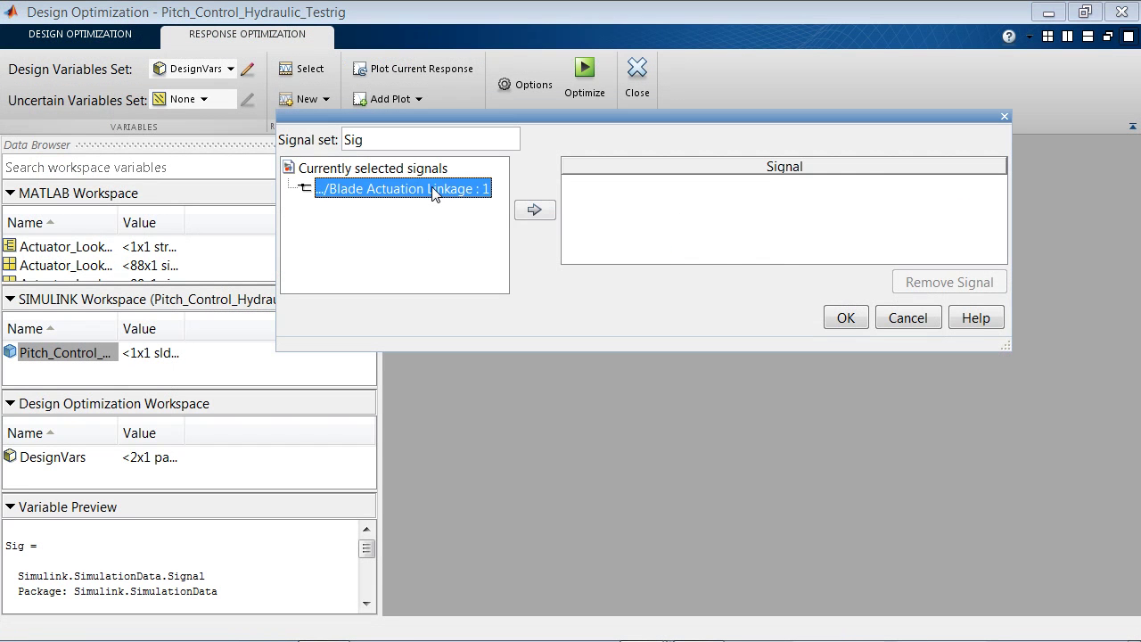
{"action": "left_click", "coordinate": [535, 212]}
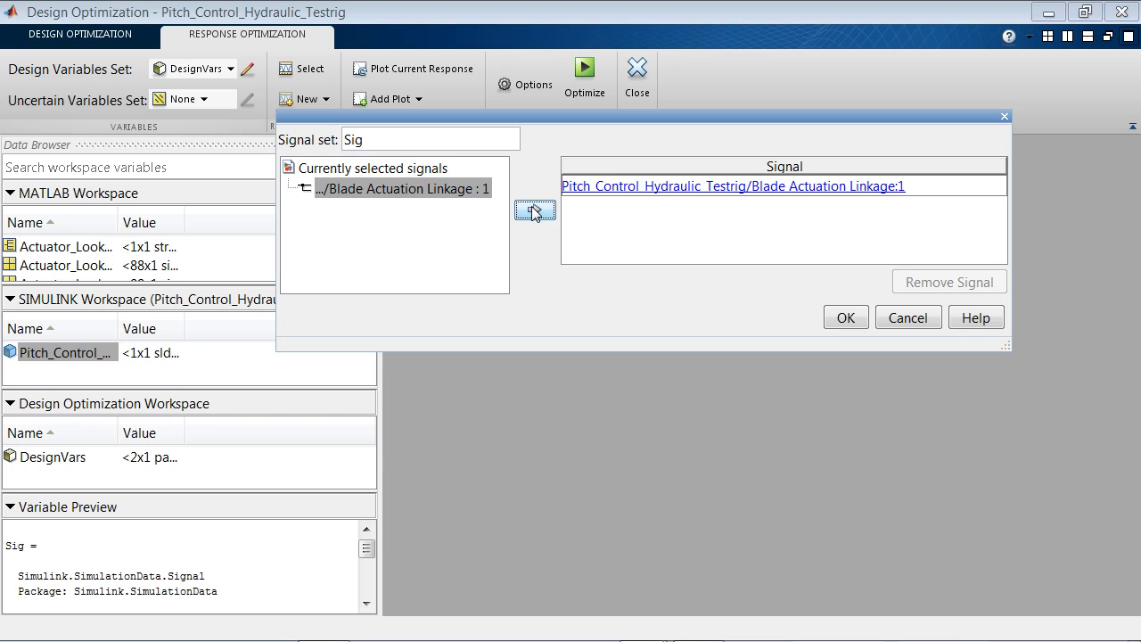
{"action": "left_click", "coordinate": [843, 321]}
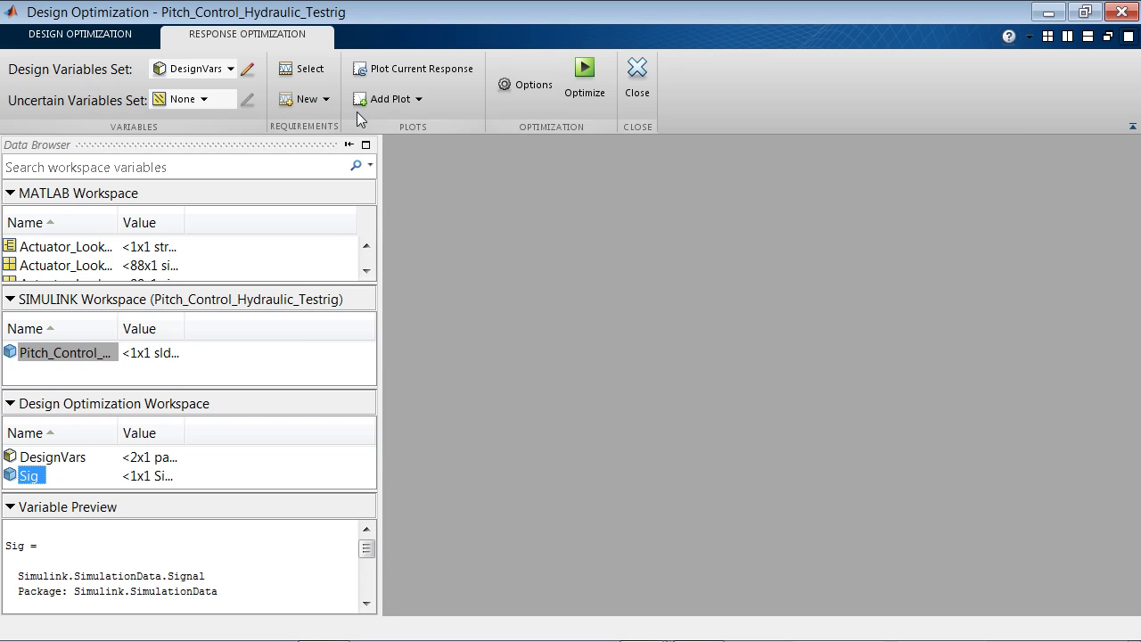
Add Signal Bound requirement Req limiting Sig to <= 1 from 0 to 10 s, with a plot
{"action": "left_click", "coordinate": [326, 99]}
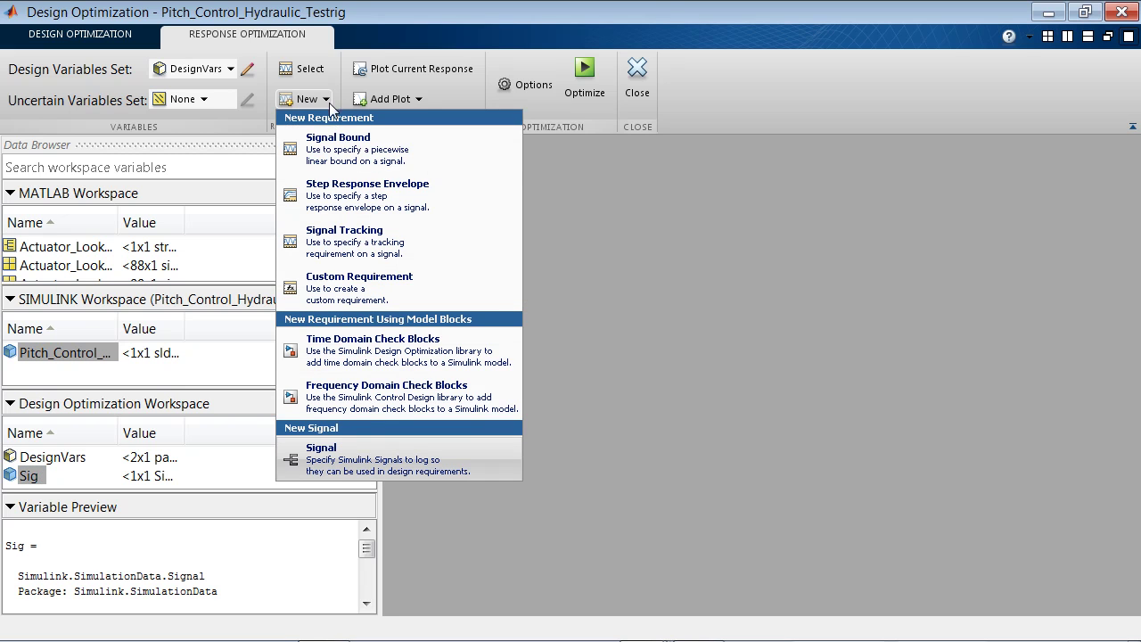
{"action": "left_click", "coordinate": [330, 152]}
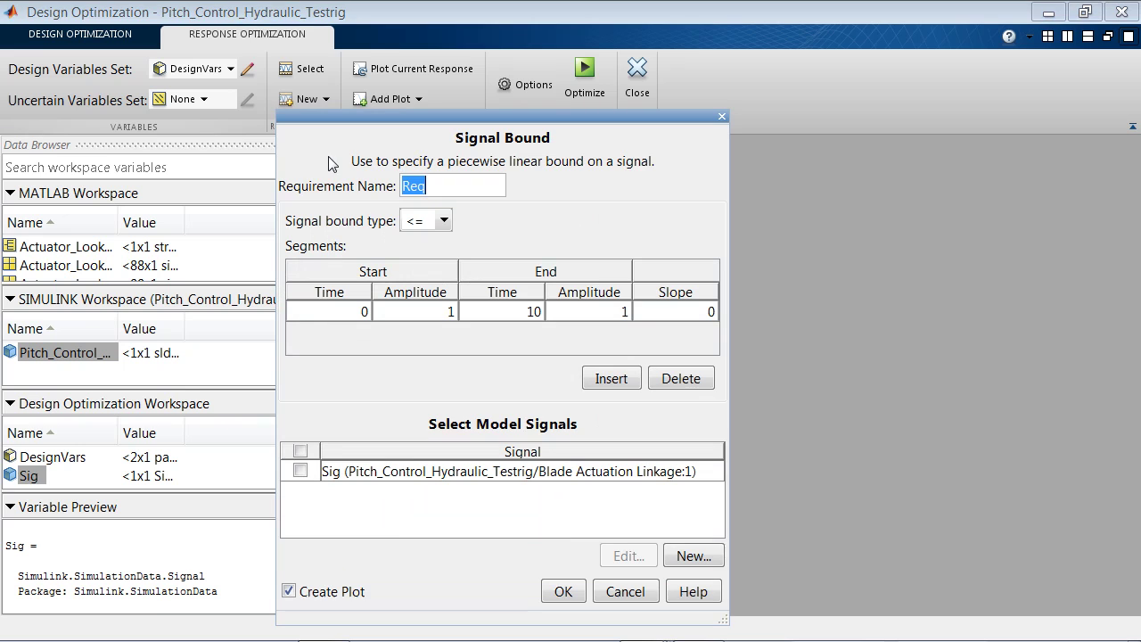
{"action": "left_click", "coordinate": [304, 476]}
{"action": "left_click", "coordinate": [304, 476]}
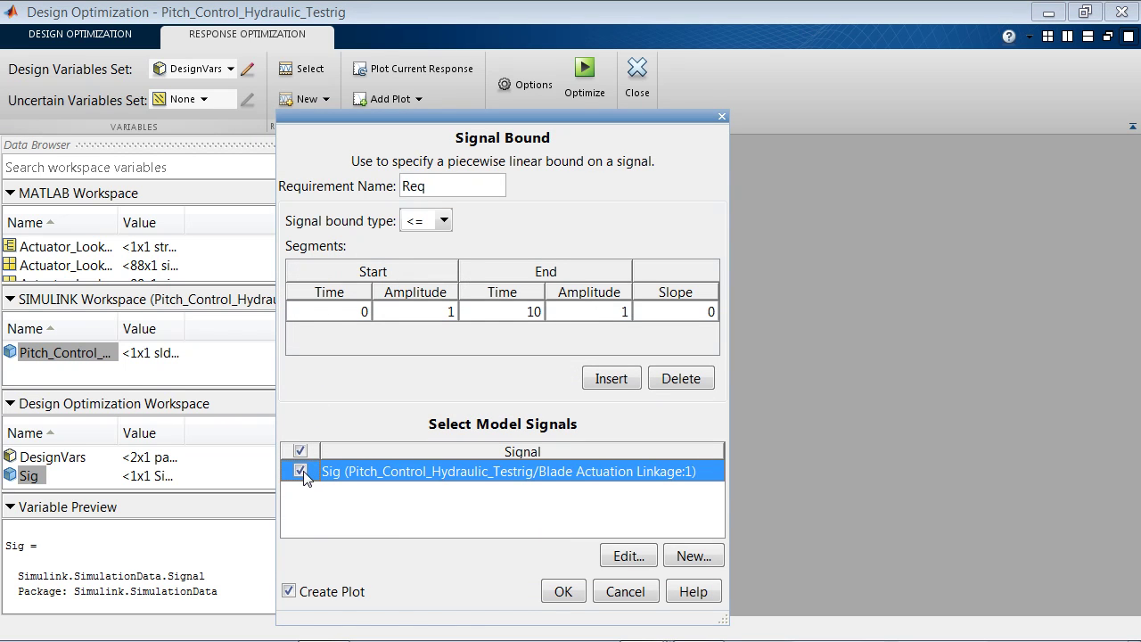
{"action": "left_click", "coordinate": [444, 221]}
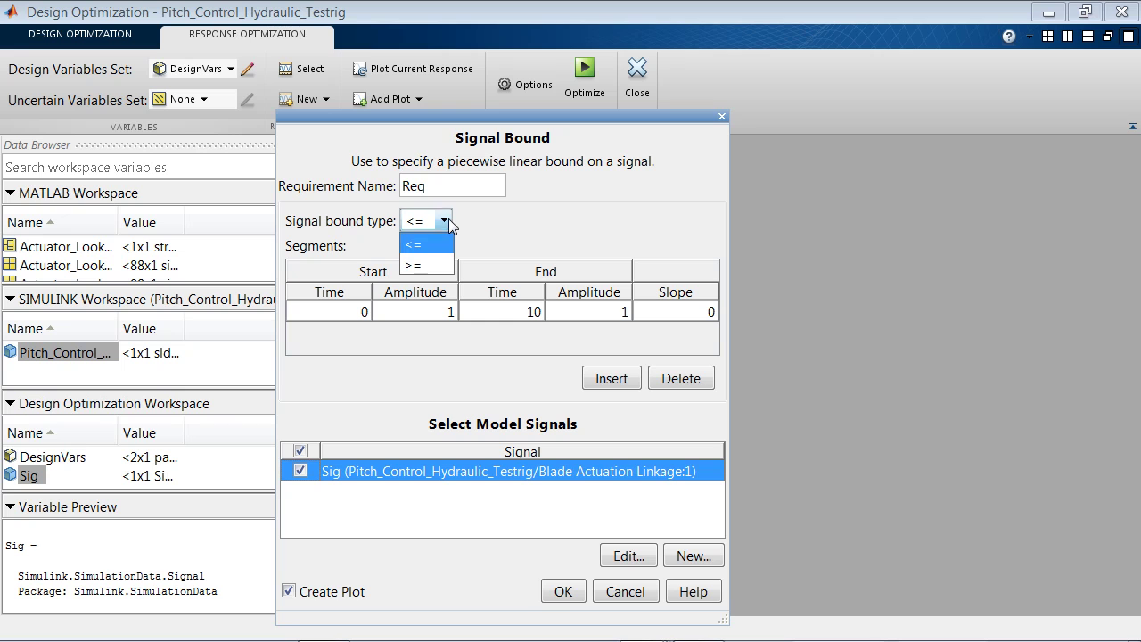
{"action": "left_click", "coordinate": [446, 251]}
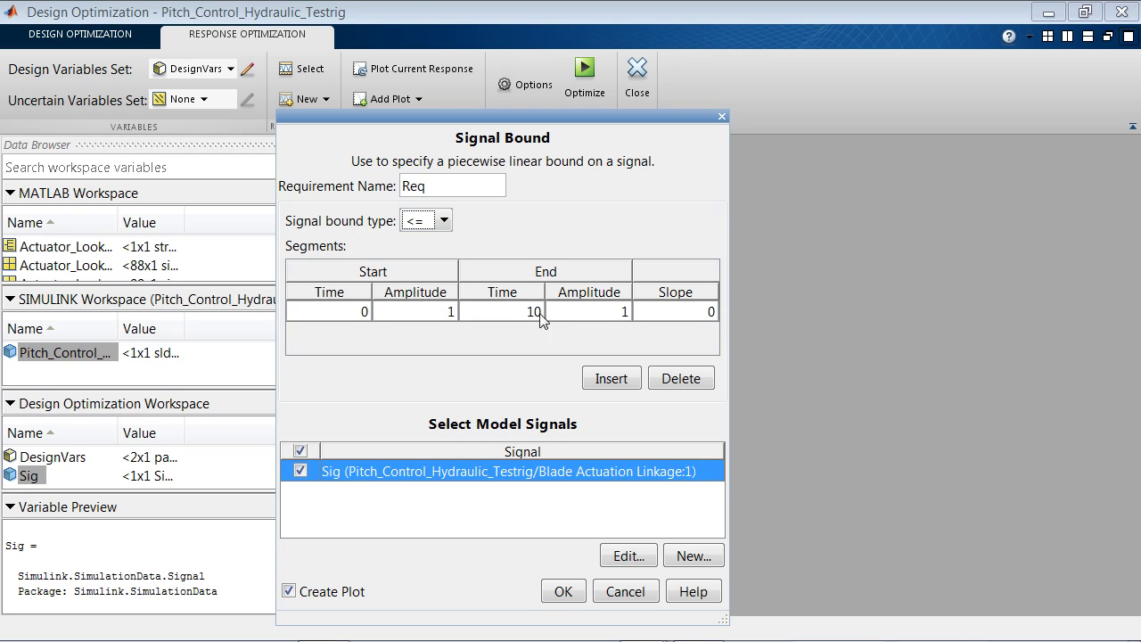
{"action": "left_click", "coordinate": [564, 592]}
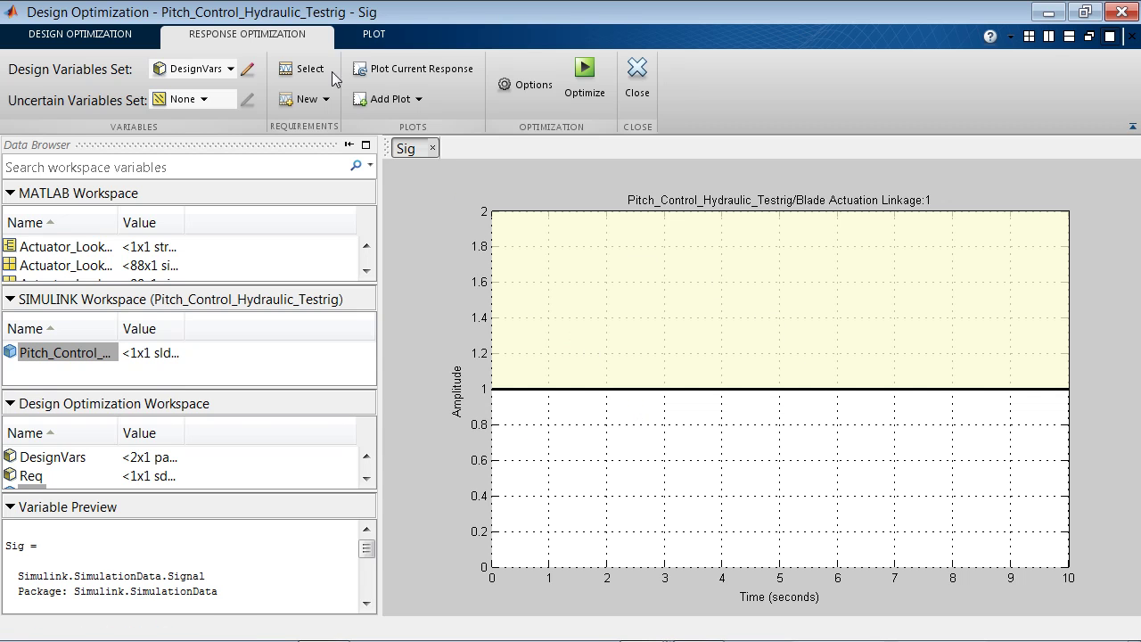
Load the Pitch_Control_Hydraulic_Testrig_sdosession session from the model workspace
{"action": "left_click", "coordinate": [113, 41]}
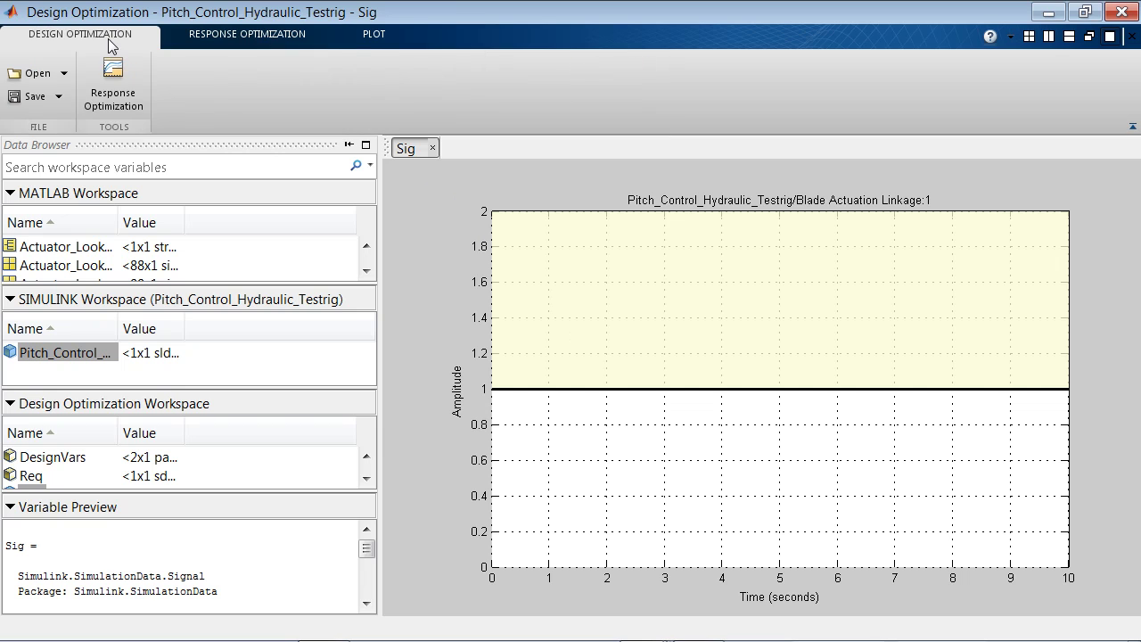
{"action": "left_click", "coordinate": [66, 74]}
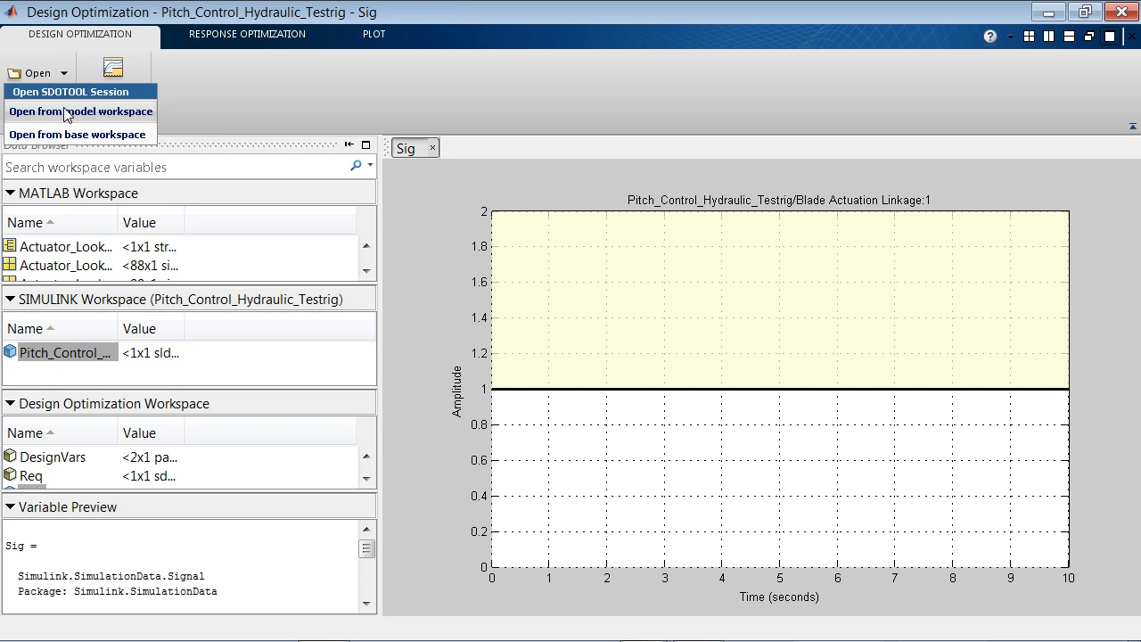
{"action": "left_click", "coordinate": [66, 112]}
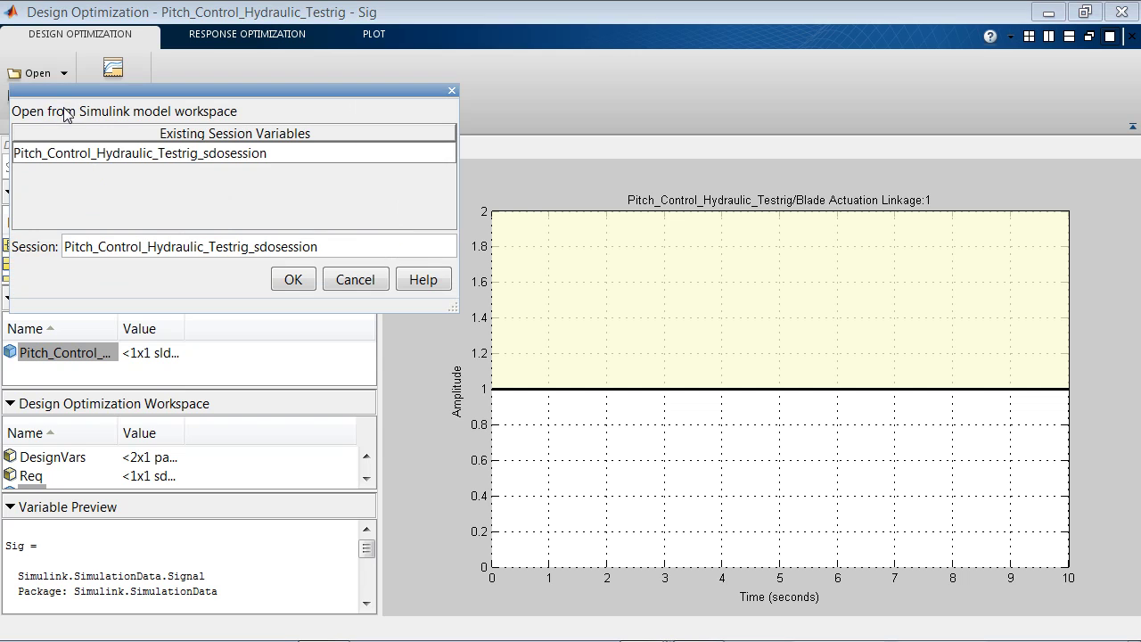
{"action": "left_click", "coordinate": [68, 153]}
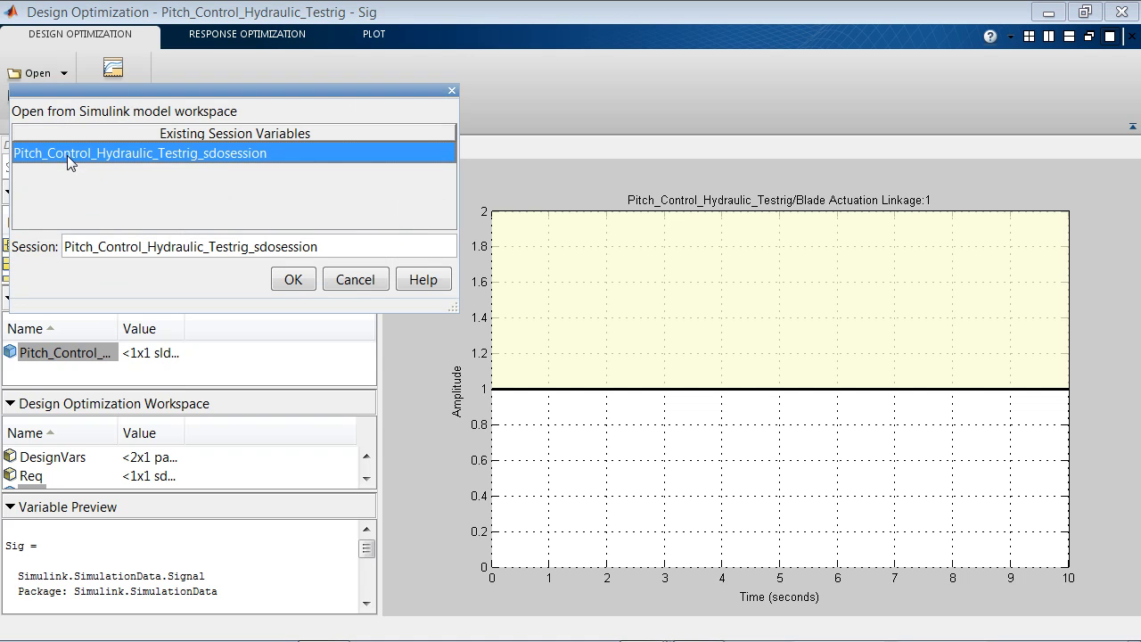
{"action": "left_click", "coordinate": [288, 279]}
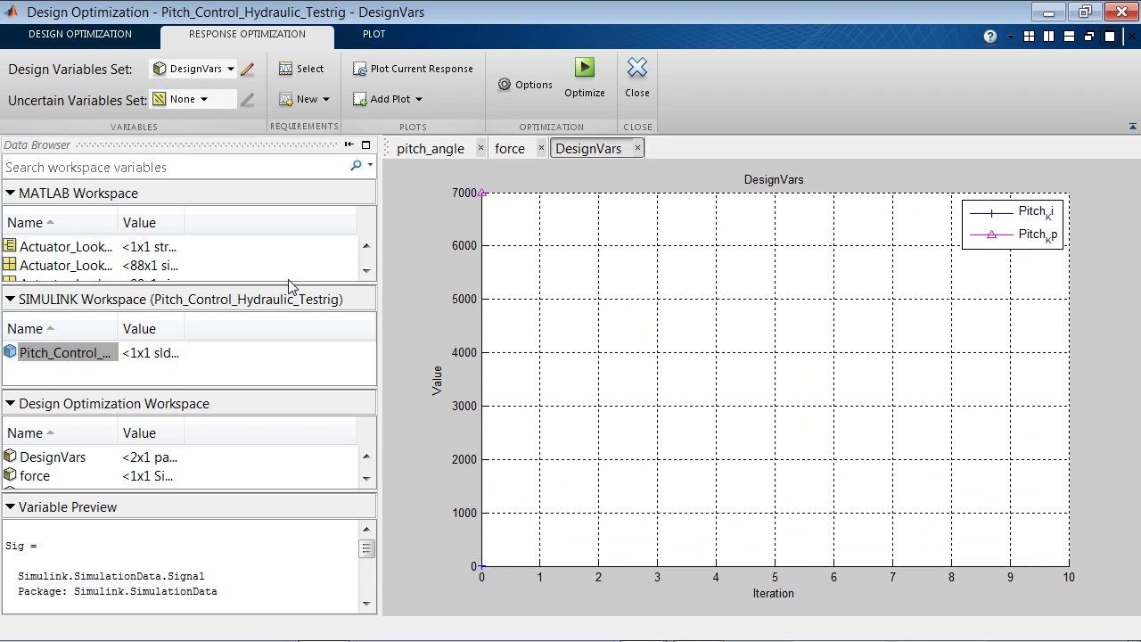
{"action": "left_click", "coordinate": [1029, 37]}
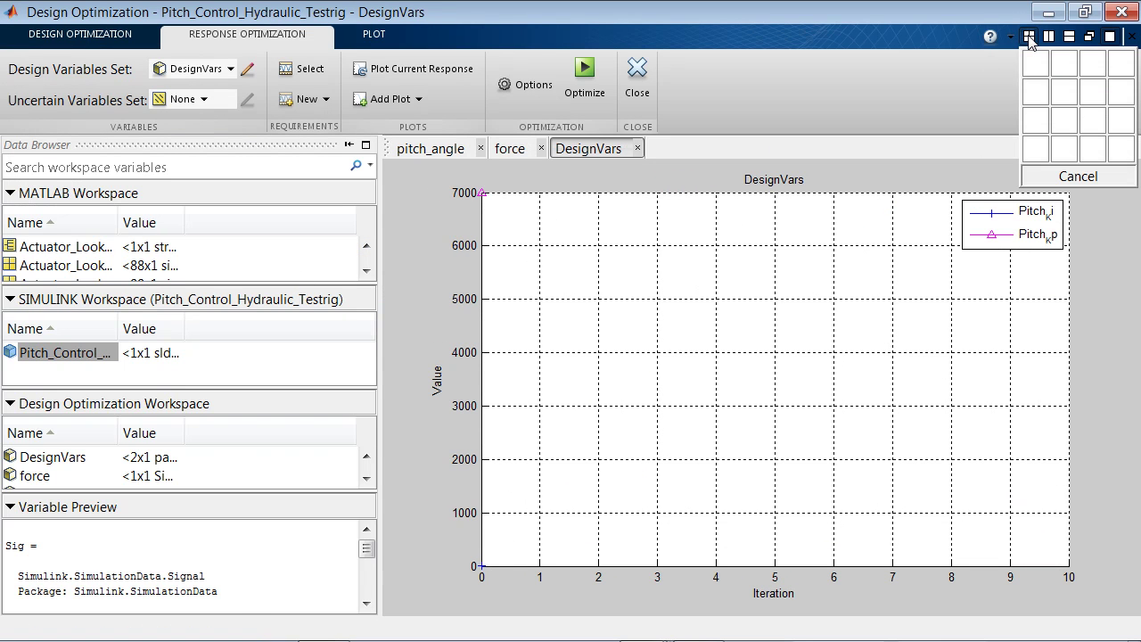
Tile the plots in a 2x2 grid, show DesignVars as scaled values, and start optimizing
{"action": "left_click", "coordinate": [1070, 97]}
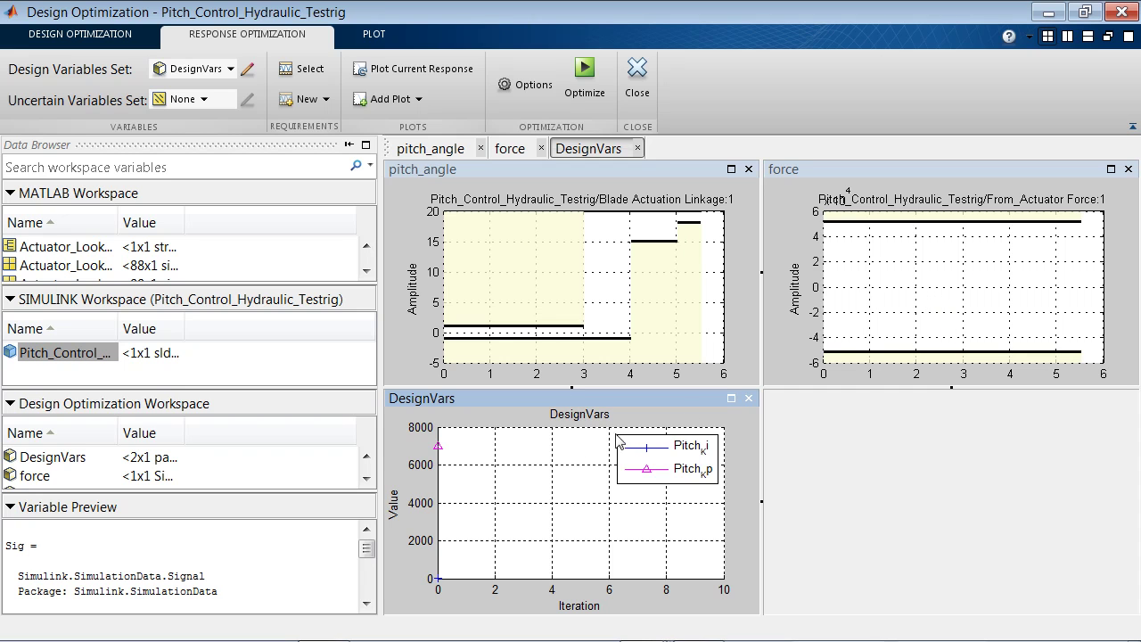
{"action": "right_click", "coordinate": [526, 457]}
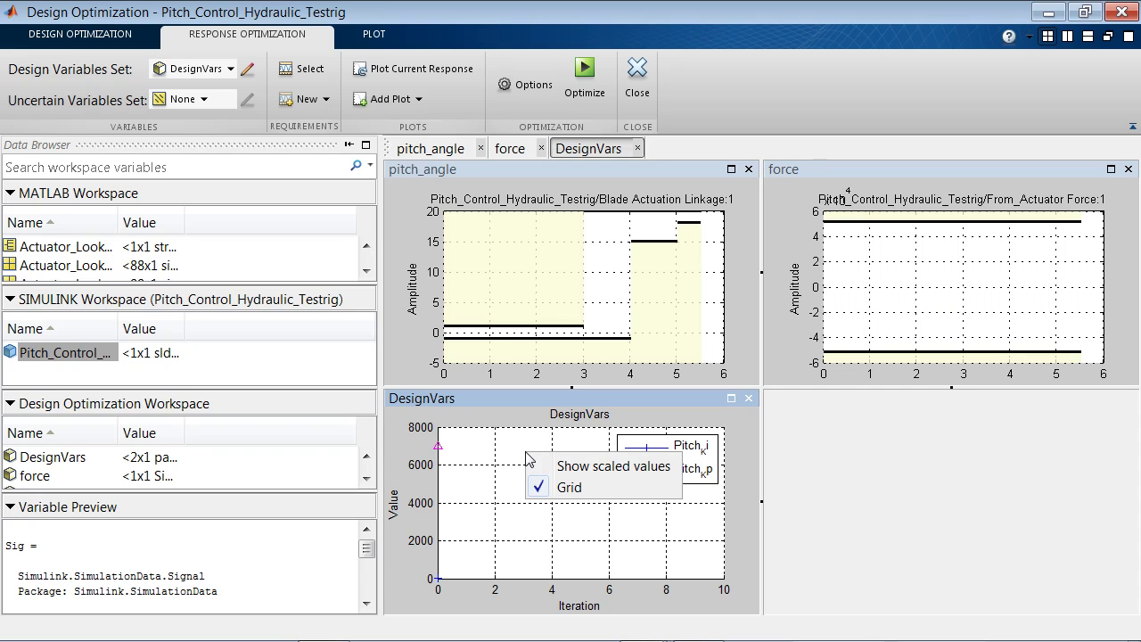
{"action": "left_click", "coordinate": [568, 466]}
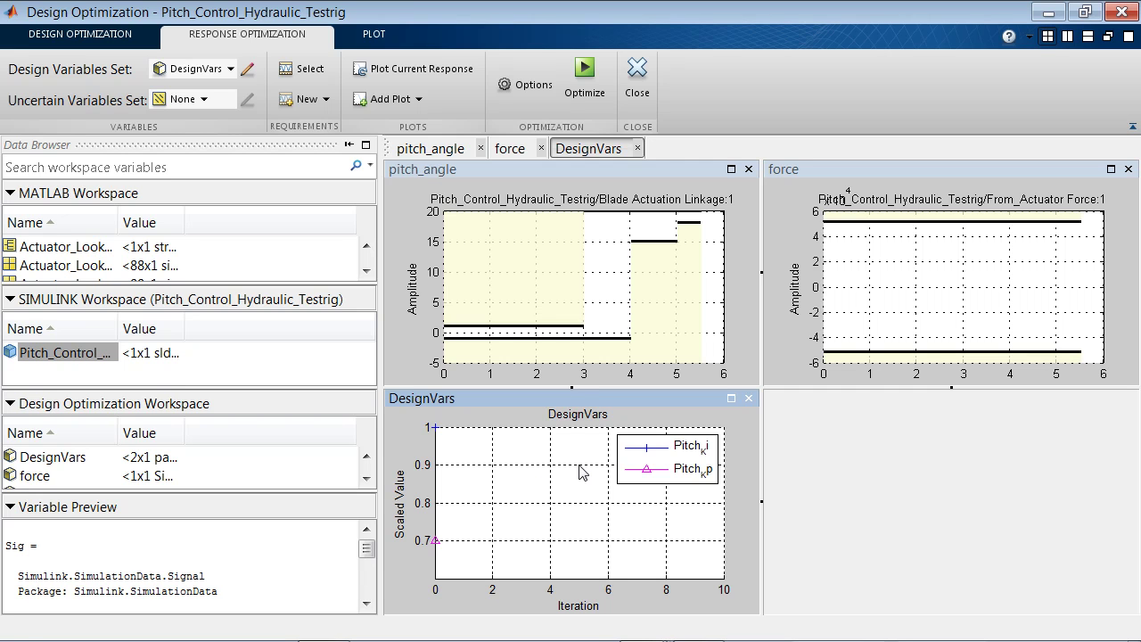
{"action": "left_click", "coordinate": [576, 70]}
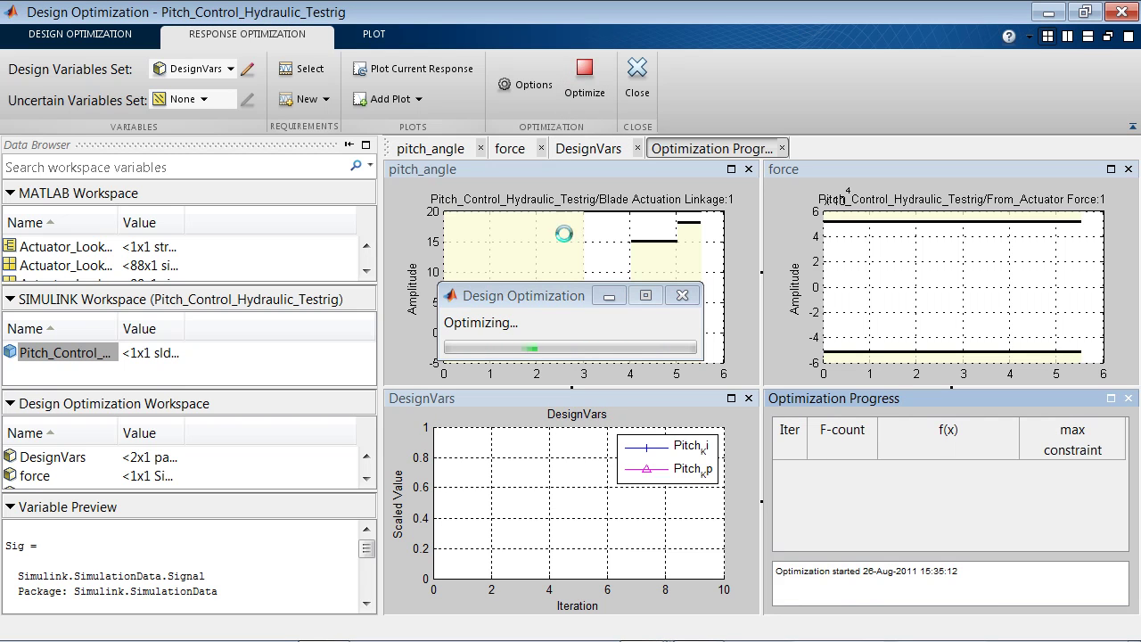
Move the Optimizing progress window off the pitch_angle plot while the run converges
{"action": "left_click_drag", "start_coordinate": [545, 296], "coordinate": [178, 290]}
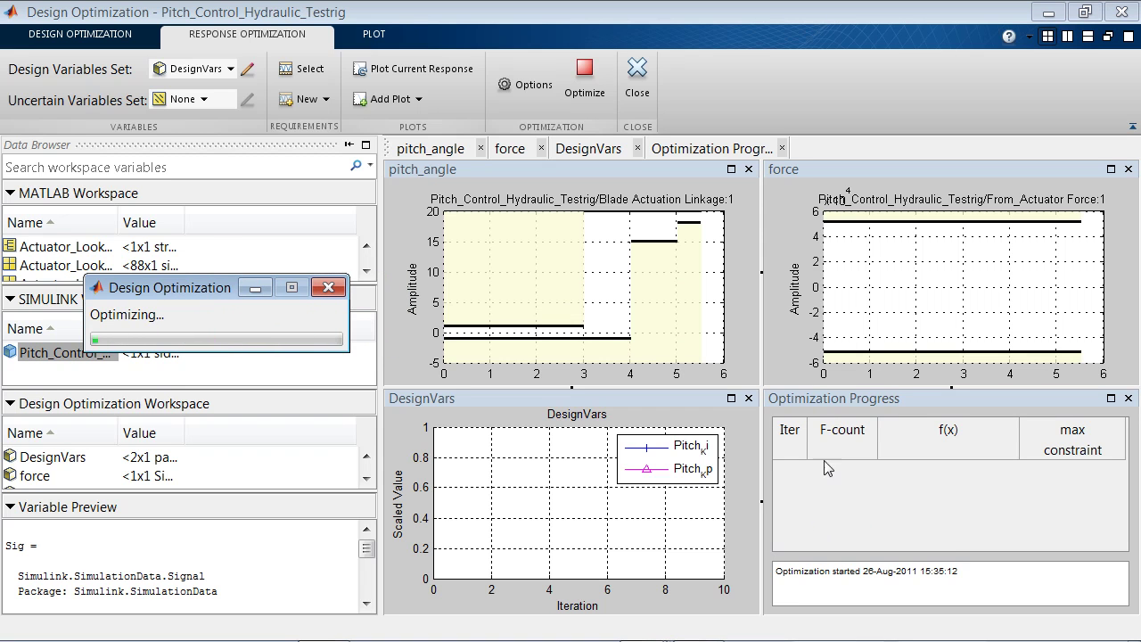